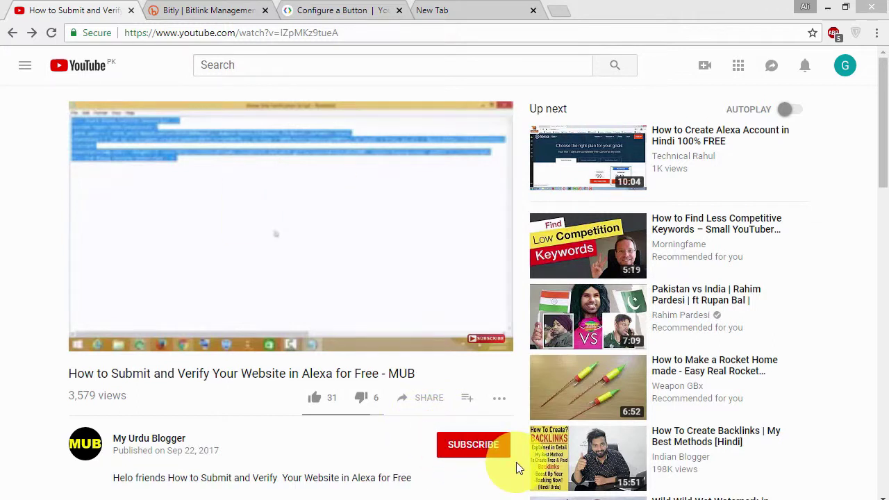
Subscribe to the My Urdu Blogger channel and like its Alexa website verification video.
left_click(474, 445)
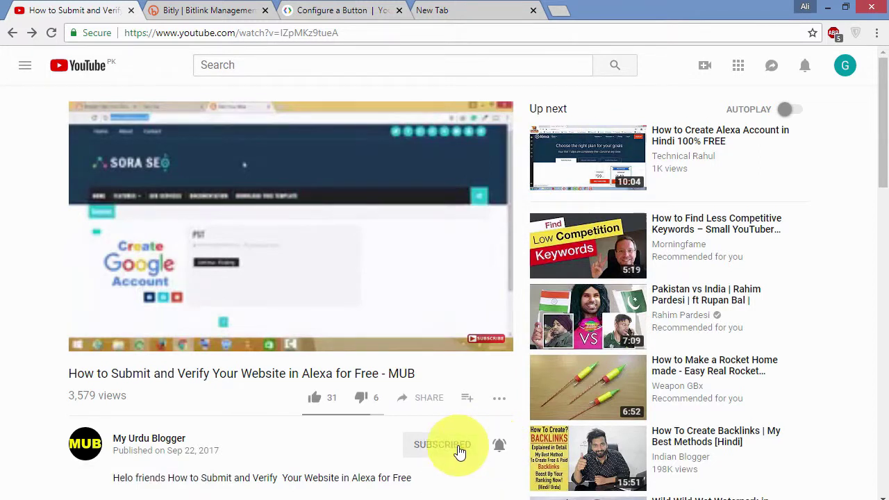
left_click(316, 403)
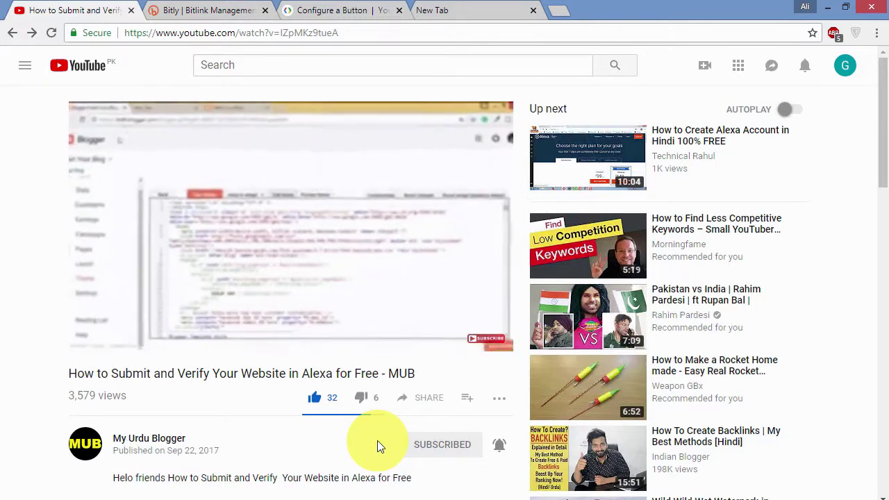
Examine the Channel Name or ID option on the Configure a Button page.
left_click(337, 10)
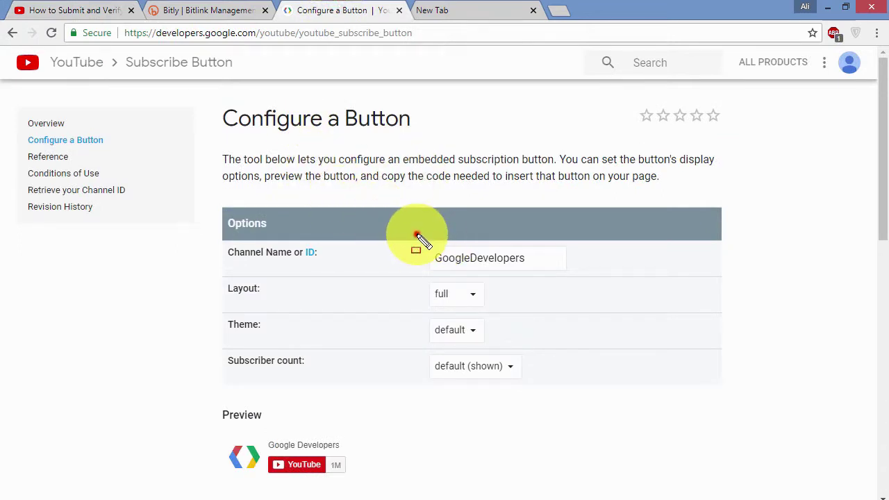
left_click_drag(416, 234, 450, 267)
left_click_drag(510, 285, 587, 281)
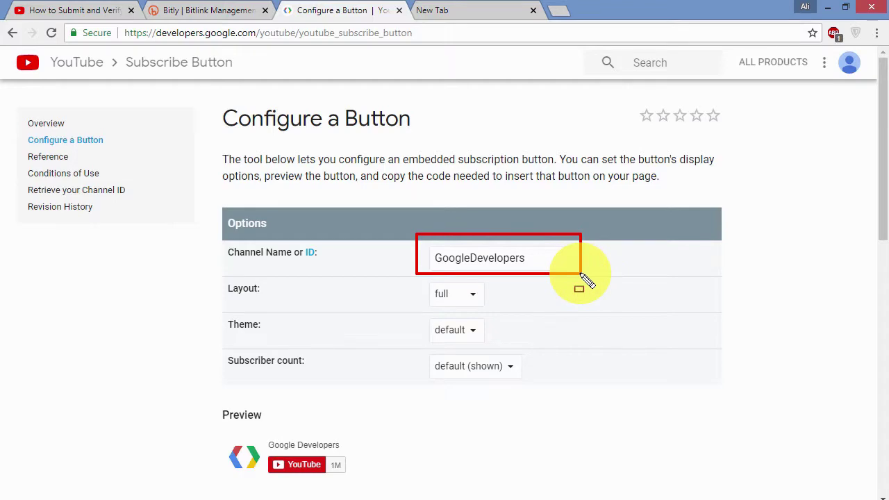
Go back to YouTube and open the advanced settings of the signed-in account.
left_click(72, 12)
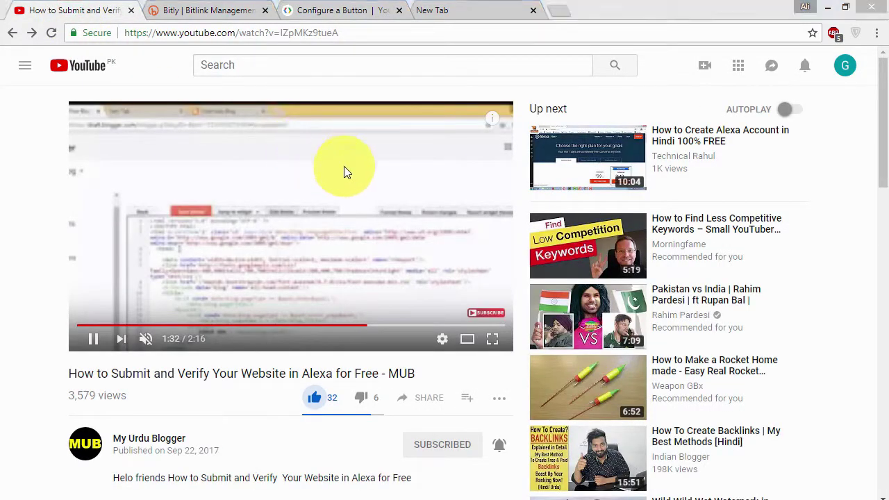
left_click_drag(831, 50, 859, 84)
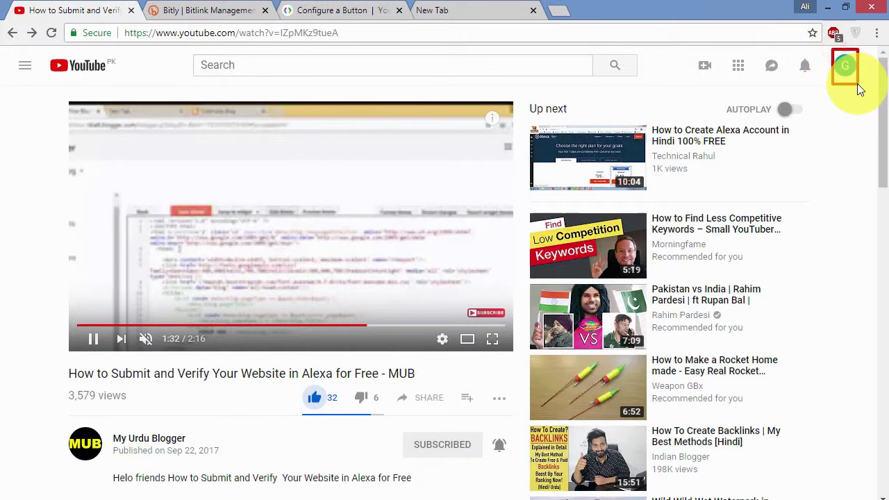
left_click(845, 67)
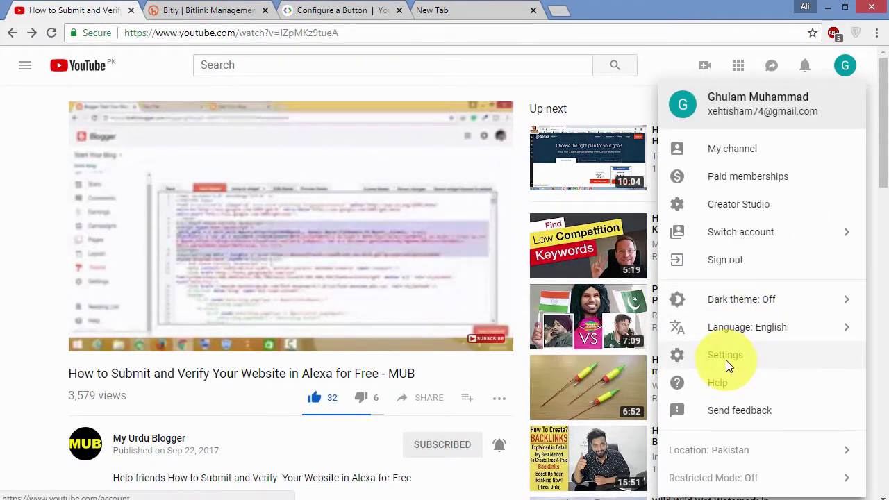
left_click(725, 358)
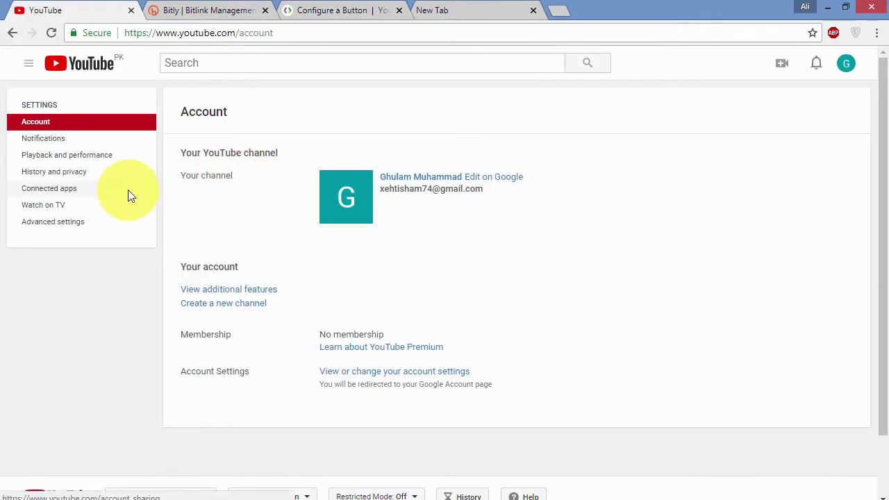
mouse_move(12, 96)
left_mouse_down()
mouse_move(60, 199)
mouse_move(98, 253)
left_mouse_up()
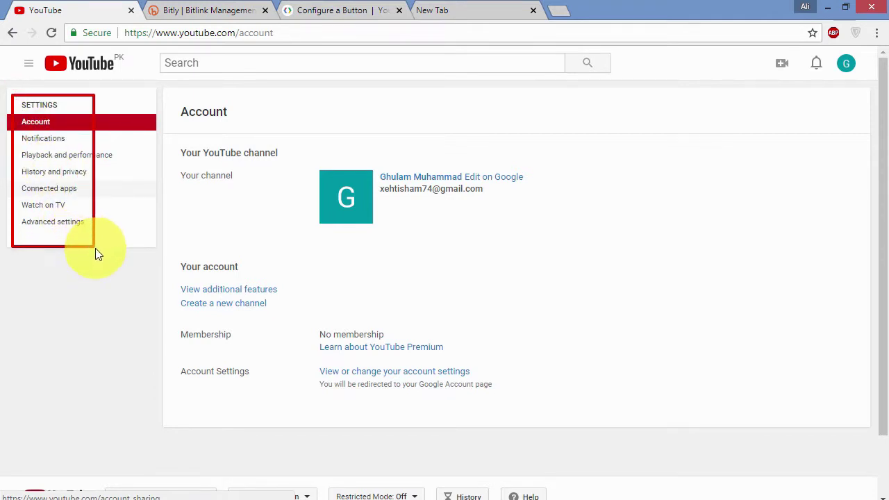
left_click(18, 213)
left_click_drag(31, 225, 91, 234)
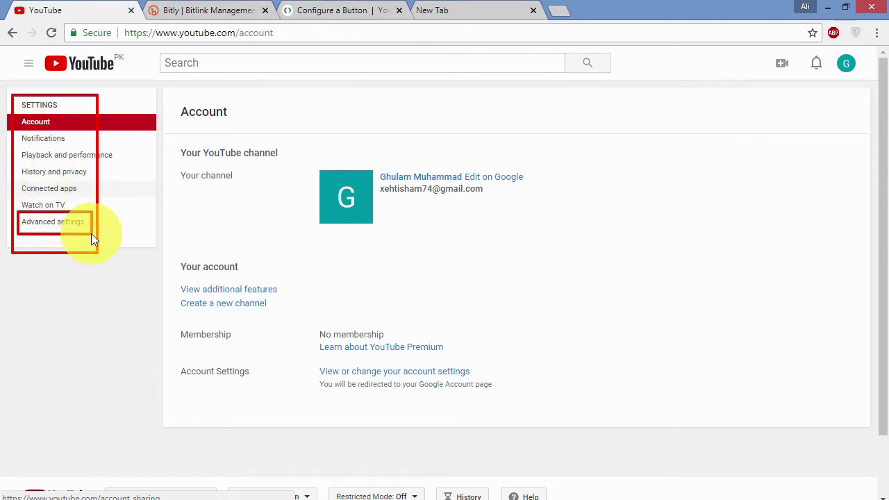
left_click(60, 222)
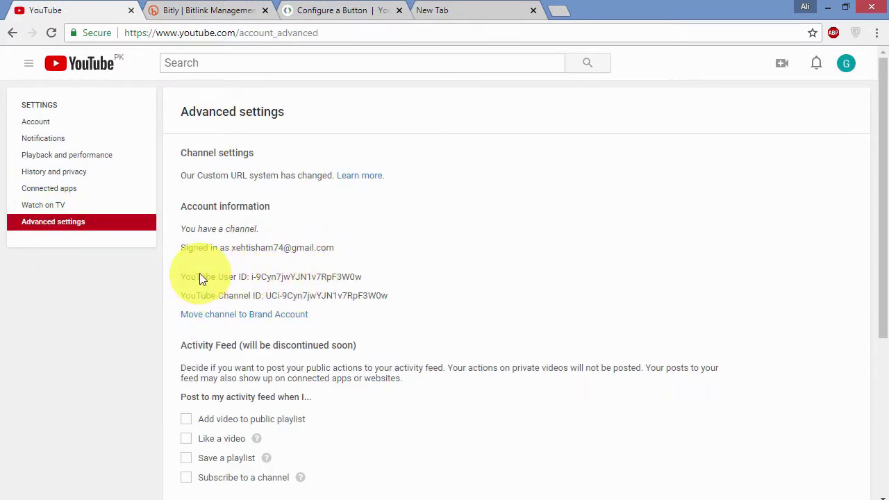
Copy the YouTube channel ID from the account information.
mouse_move(174, 265)
left_mouse_down()
mouse_move(182, 278)
mouse_move(368, 280)
left_mouse_up()
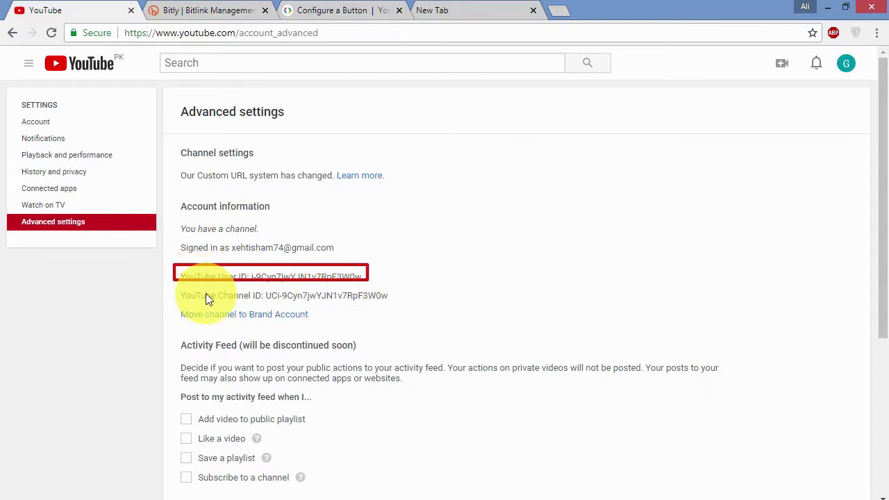
mouse_move(177, 286)
left_mouse_down()
mouse_move(238, 307)
mouse_move(394, 311)
left_mouse_up()
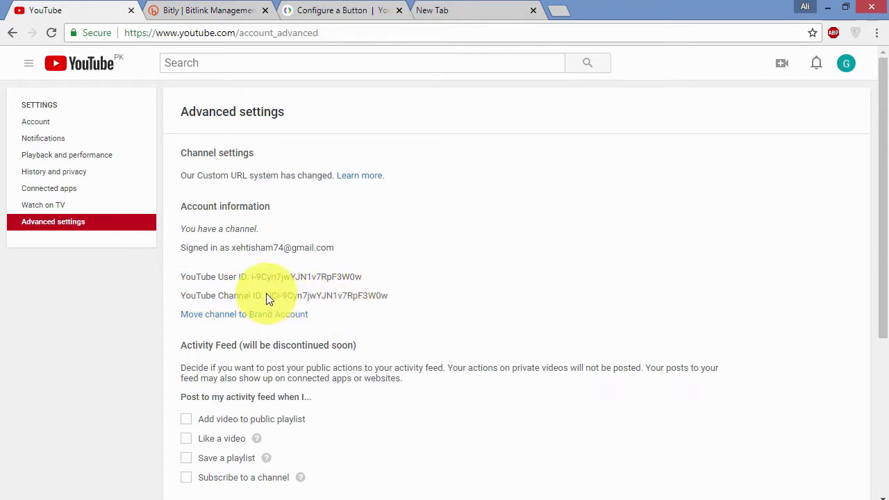
left_click_drag(266, 295, 388, 306)
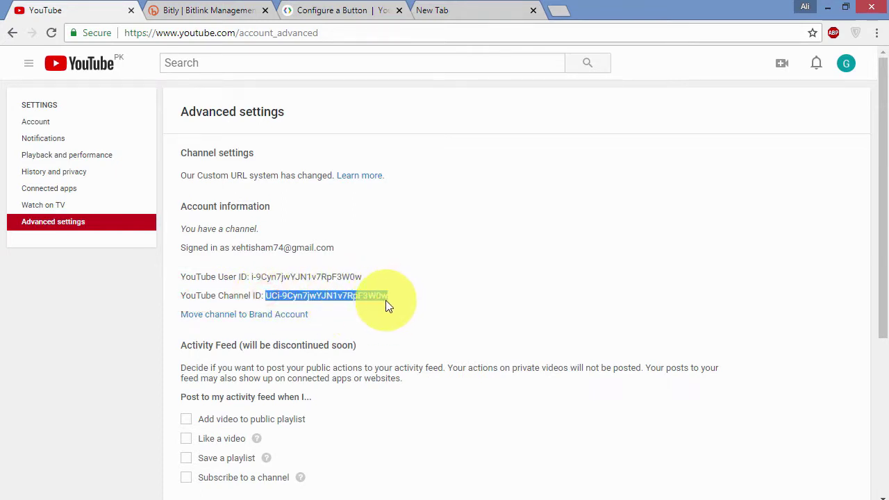
right_click(384, 300)
left_click(373, 313)
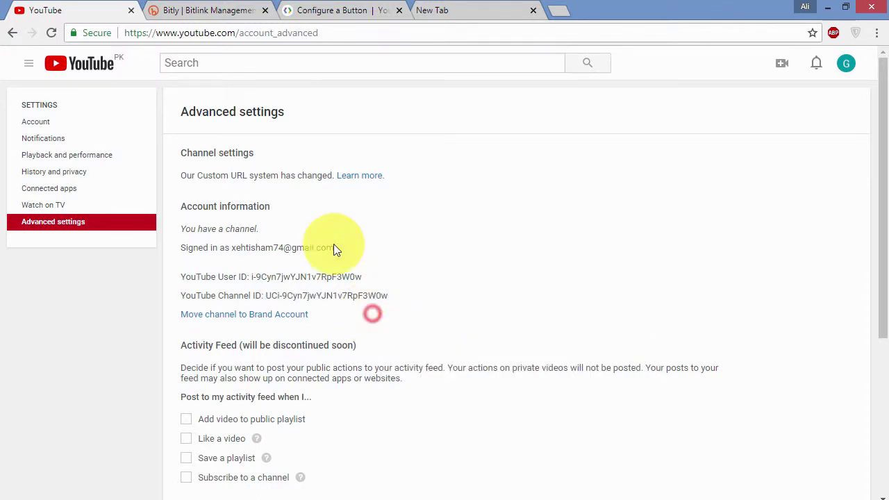
On the Configure a Button page, replace GoogleDevelopers with the My Urdu Blogger channel ID.
left_click(330, 12)
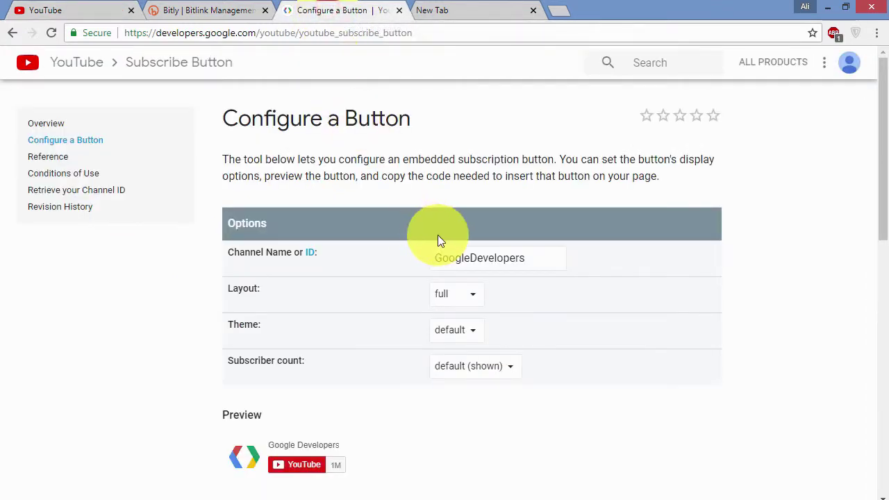
left_click(535, 260)
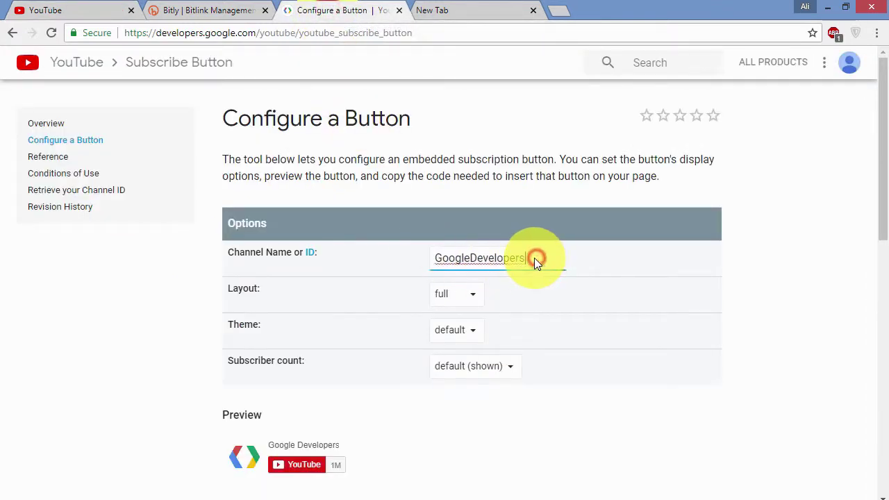
left_click_drag(535, 260, 436, 261)
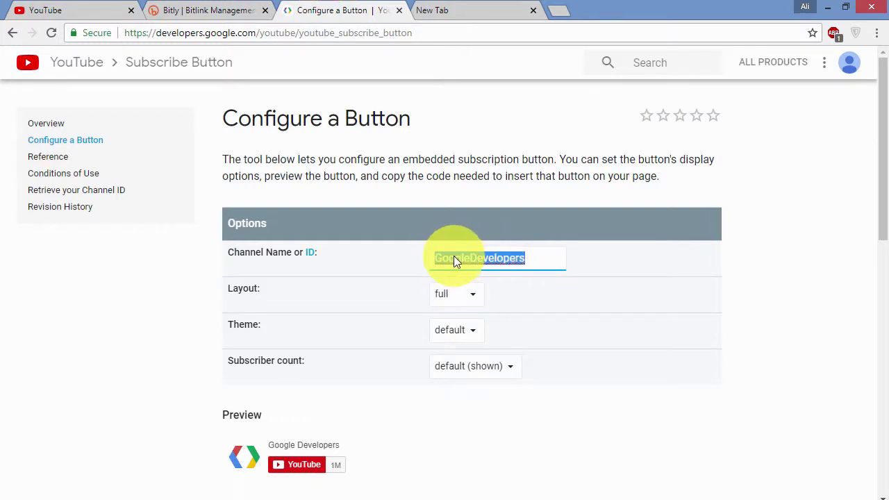
type("uqPTeQyzyquOgbxxIvzxQ")
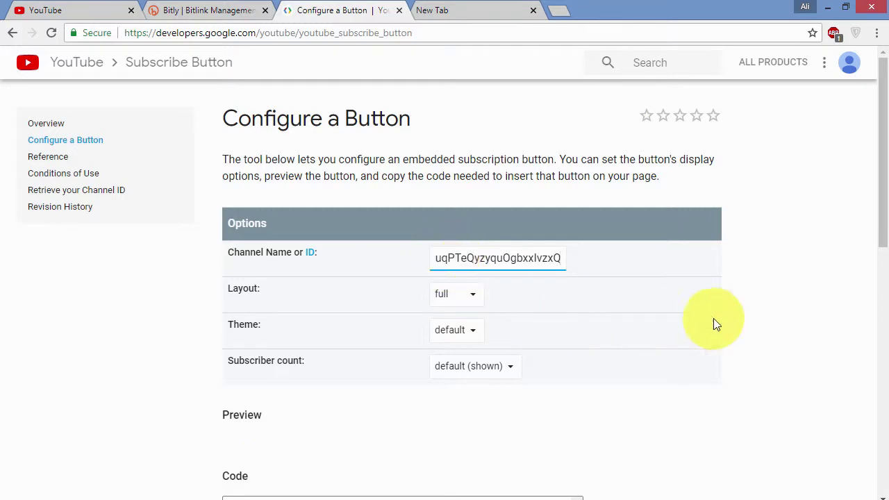
left_click(774, 305)
Try the default layout with the default theme for the subscribe button.
scroll(541, 373, "down", 1)
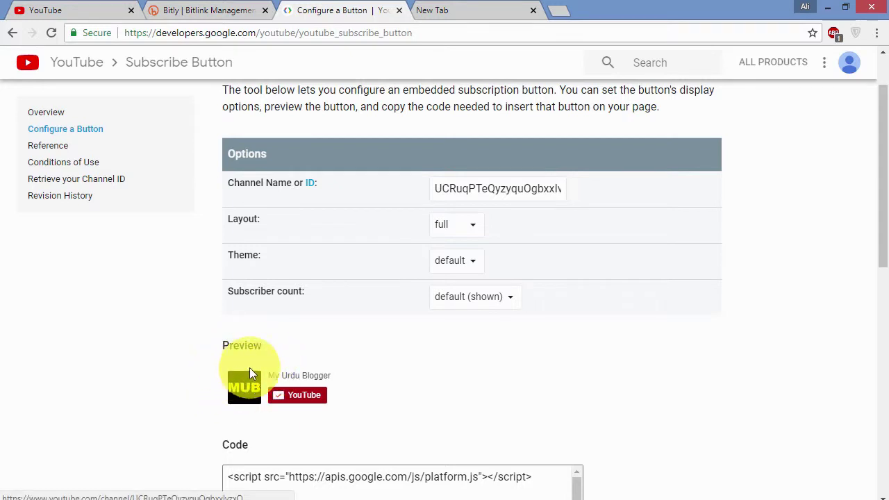
left_click(466, 260)
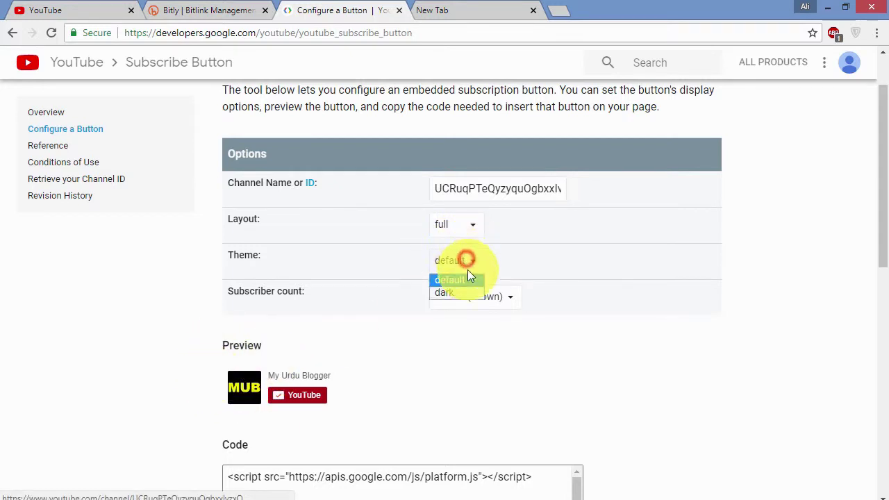
left_click(466, 281)
left_click(463, 224)
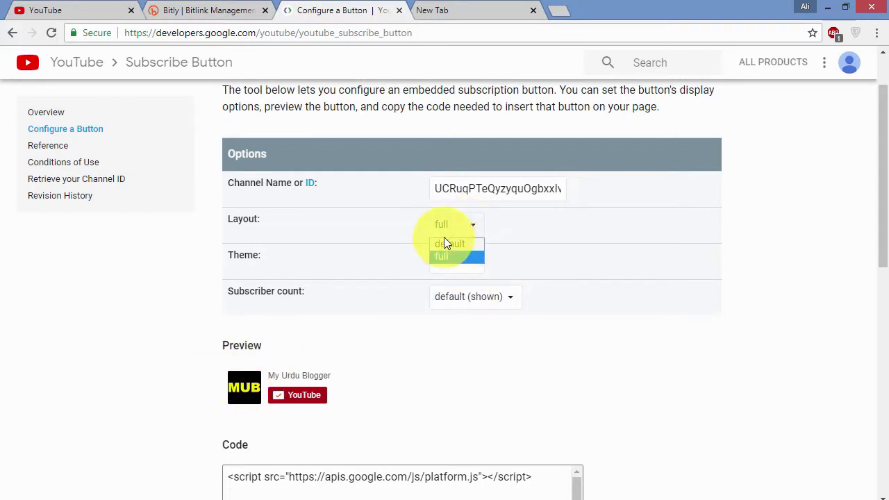
left_click(460, 246)
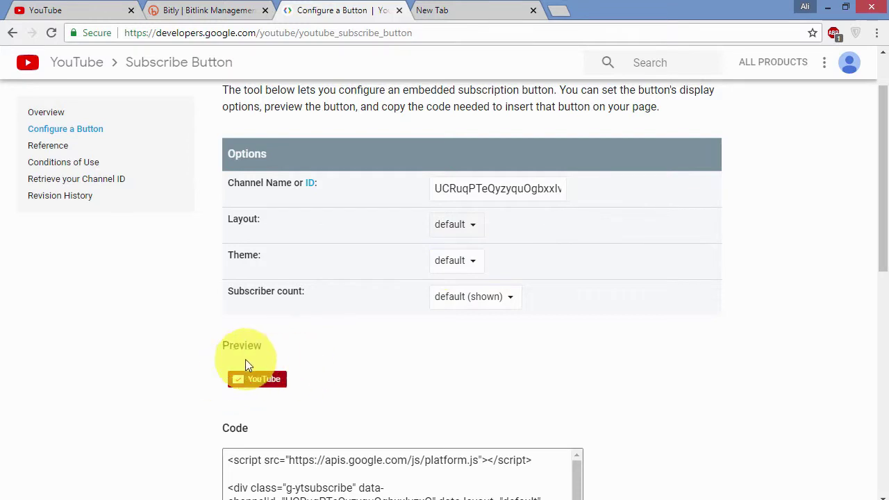
Set the subscribe button's theme to dark and its layout to full.
left_click(445, 261)
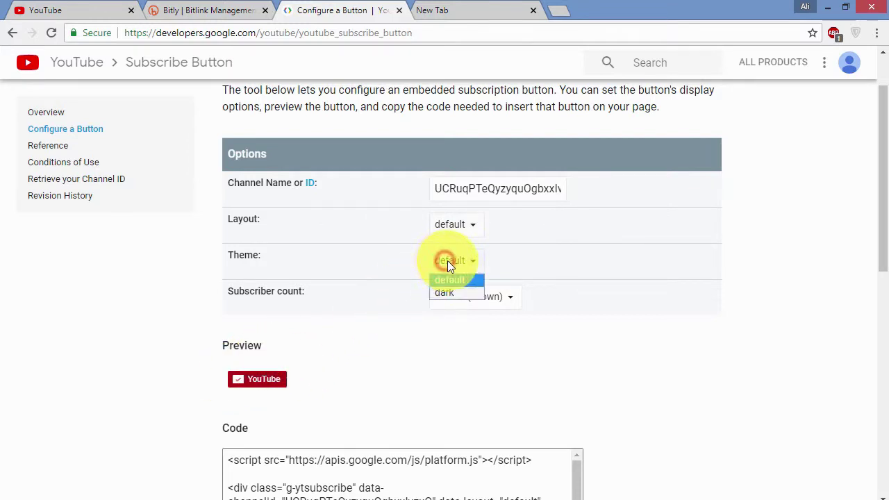
left_click(446, 295)
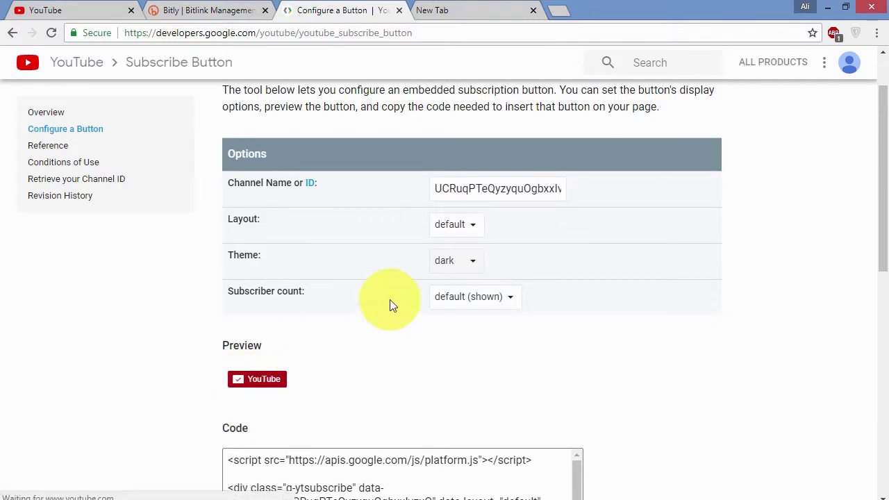
left_click(462, 231)
left_click(464, 255)
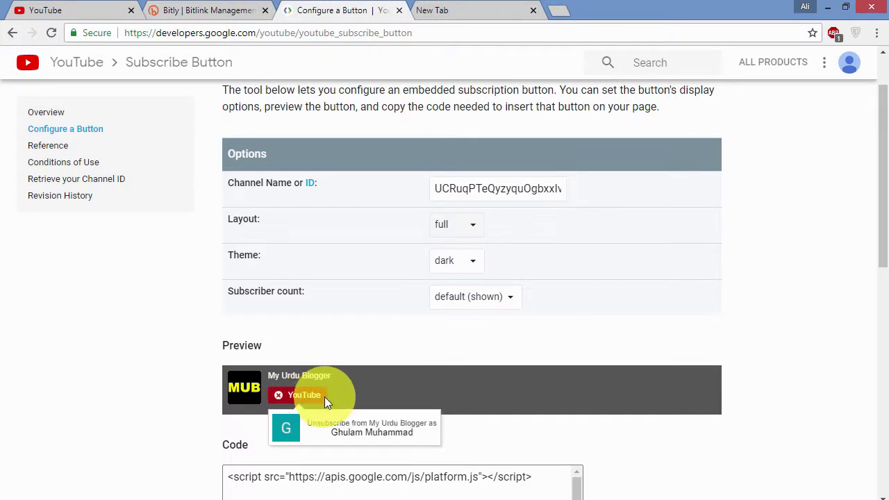
Try hiding the button's subscriber count and set it back to default (shown).
left_click(474, 305)
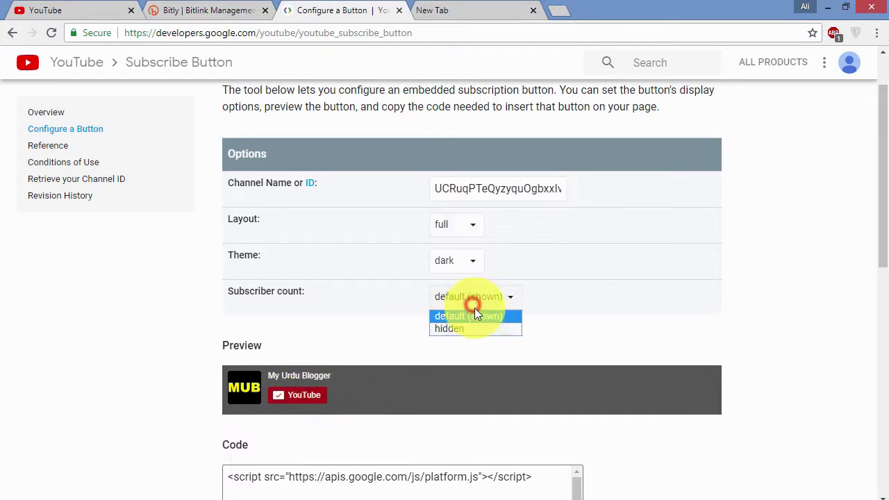
left_click(472, 332)
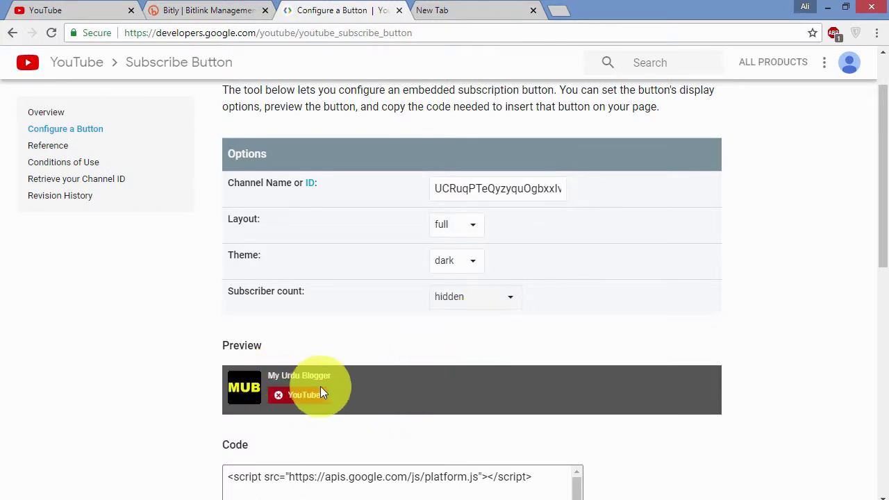
mouse_move(297, 395)
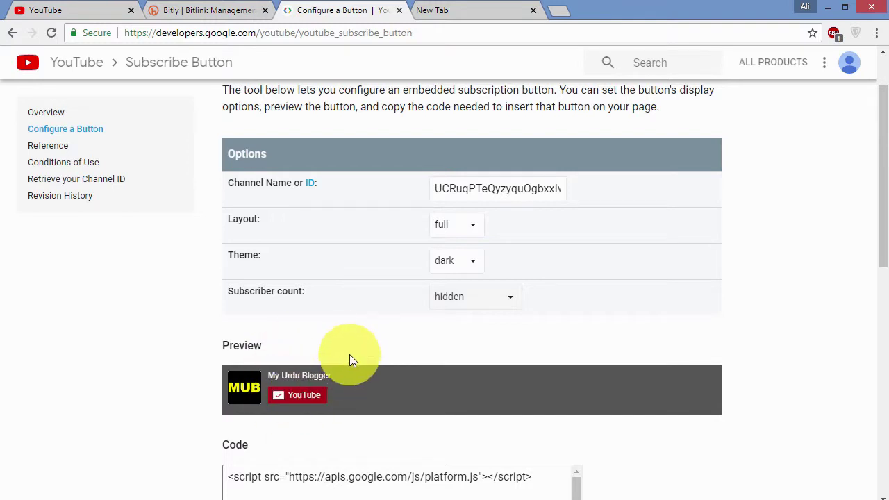
left_click(459, 301)
left_click(463, 316)
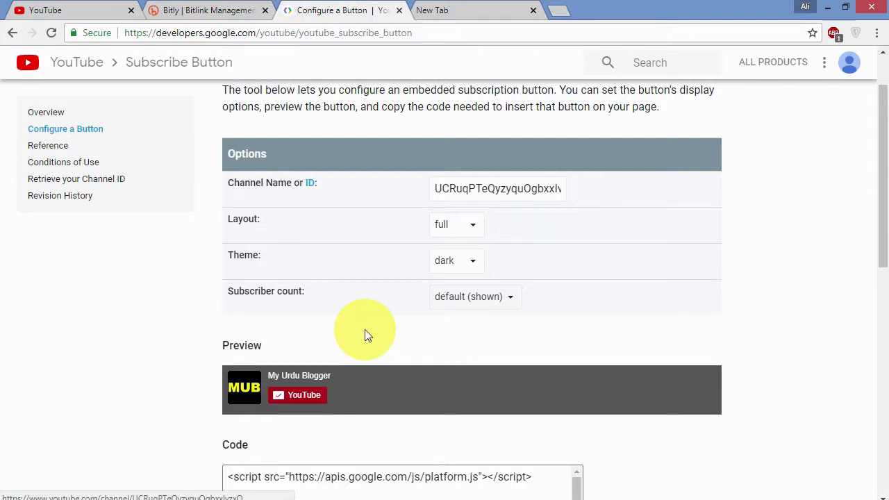
Copy the complete embed code generated for the subscribe button.
scroll(365, 329, "down", 2)
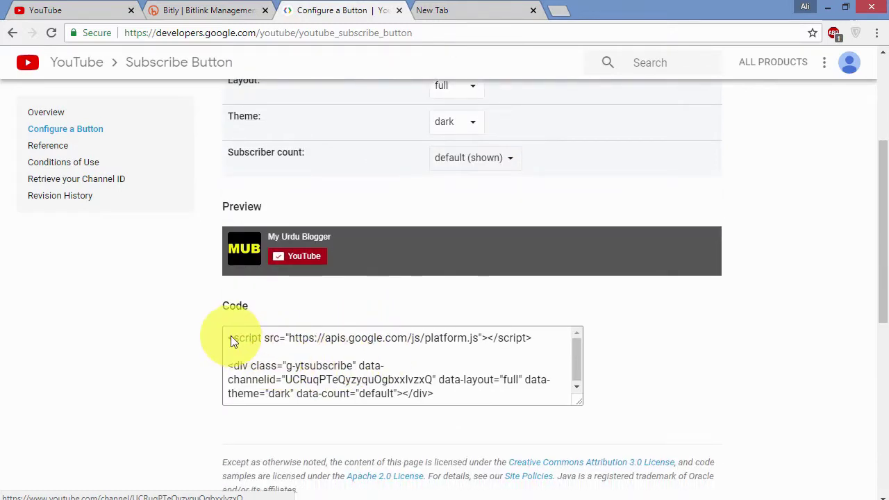
left_click_drag(228, 334, 435, 393)
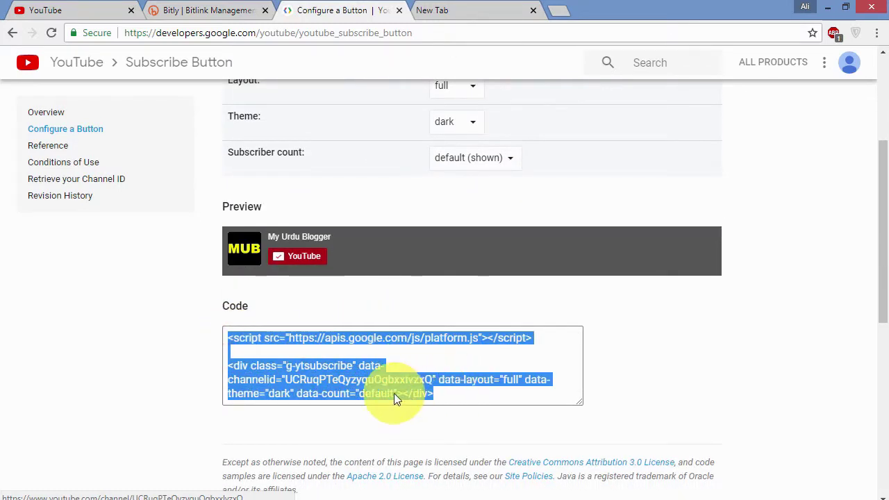
right_click(364, 377)
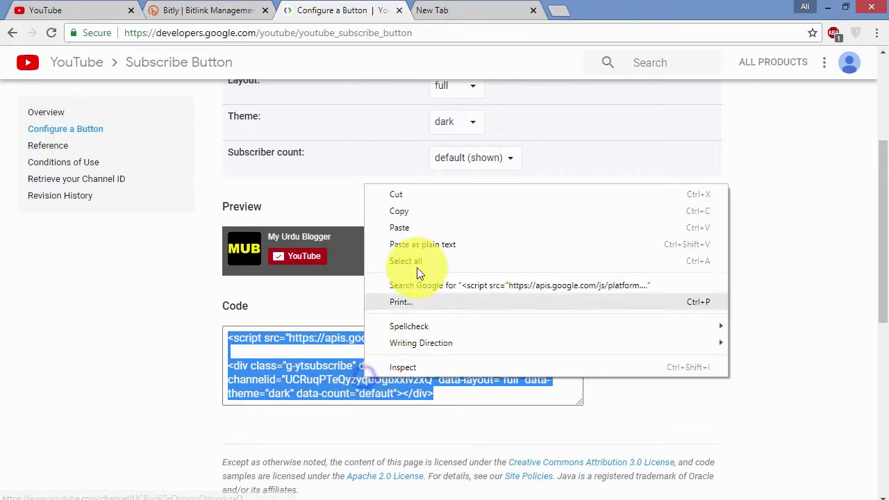
left_click(414, 210)
Switch to Blogger at blogger.com in the empty browser tab and open the layout of the blog This IS mY First Blog.
left_click(452, 10)
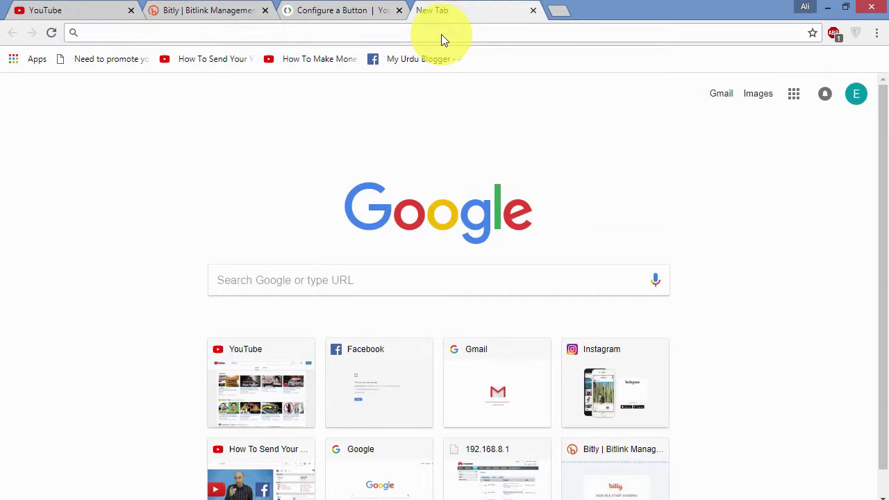
type("blogger.com")
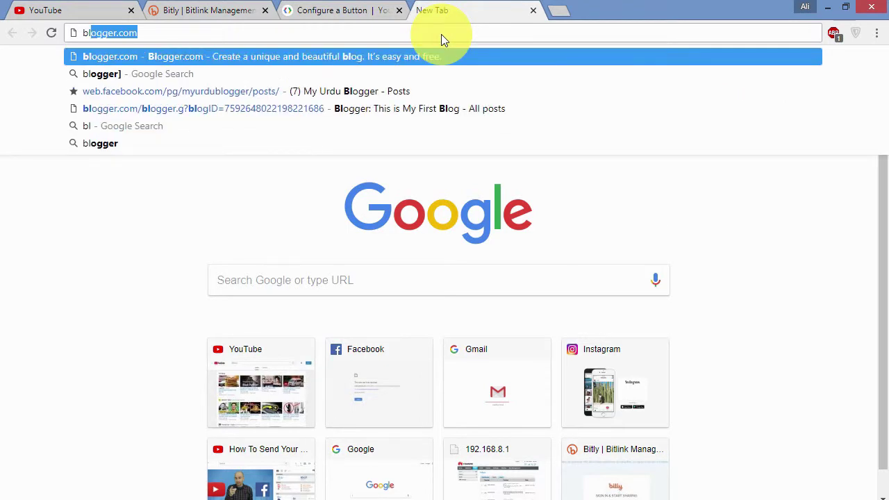
key("Return")
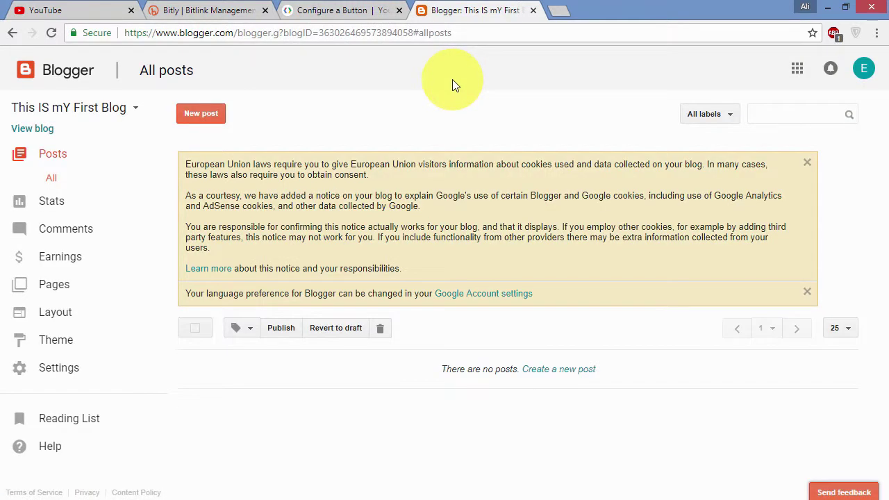
mouse_move(2, 91)
left_mouse_down()
mouse_move(91, 132)
mouse_move(125, 143)
mouse_move(152, 137)
left_mouse_up()
left_click(127, 110)
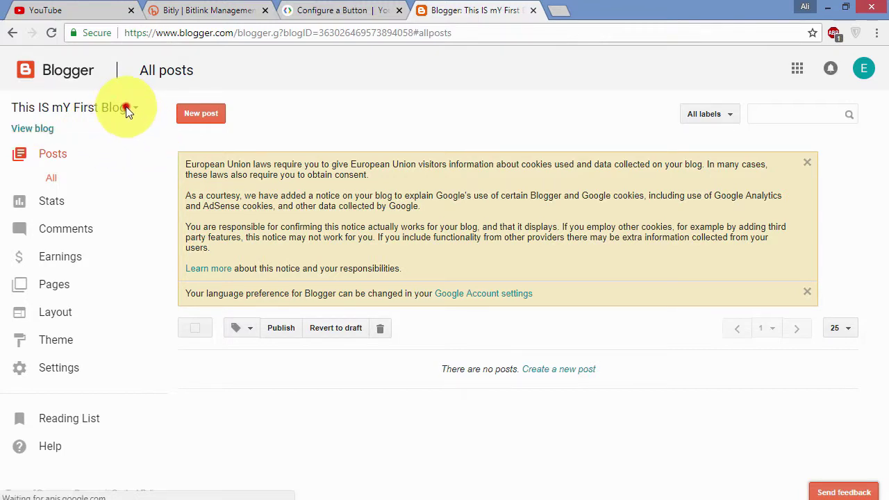
left_click(88, 160)
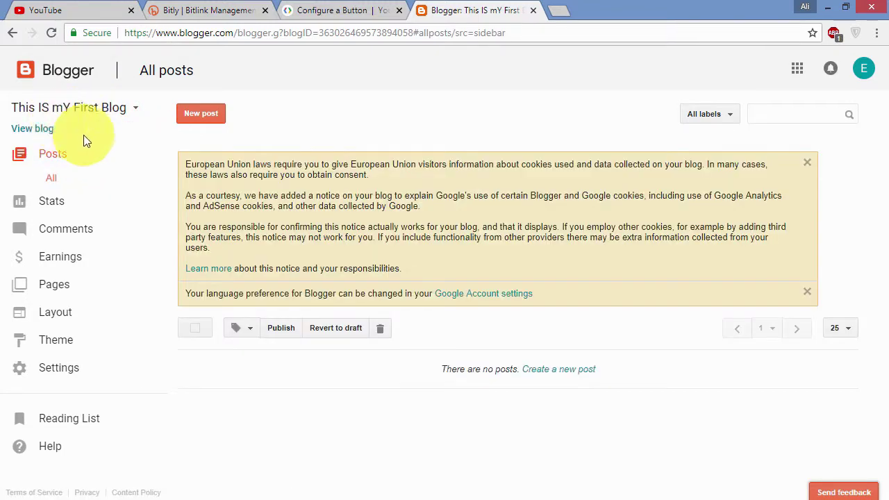
left_click(59, 317)
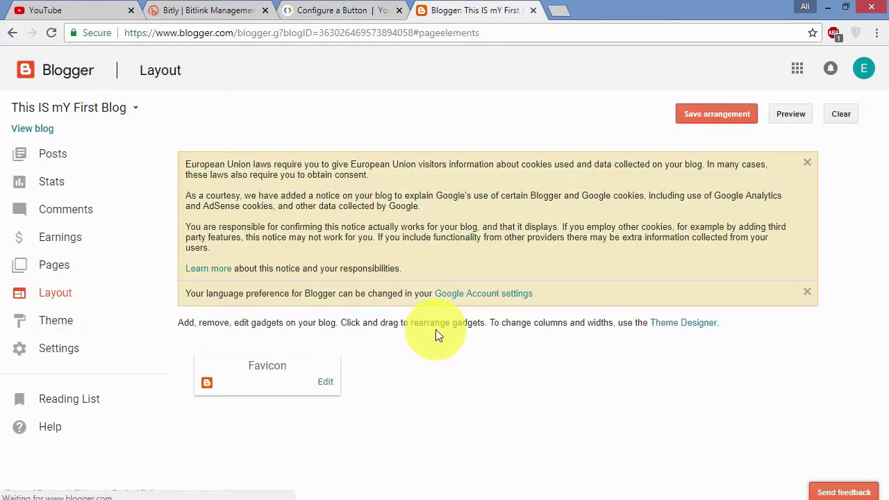
Look through the layout's header, cross-column, sidebar and footer sections for places that accept a new gadget.
scroll(605, 332, "down", 5)
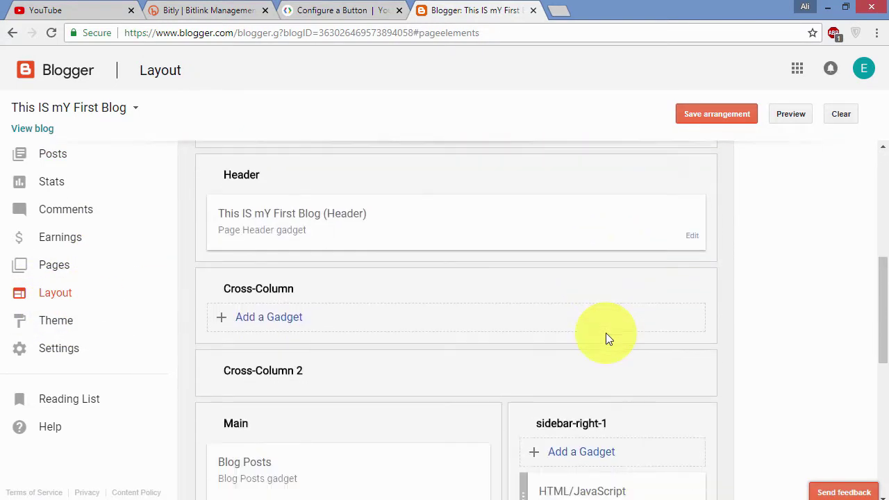
scroll(606, 332, "down", 7)
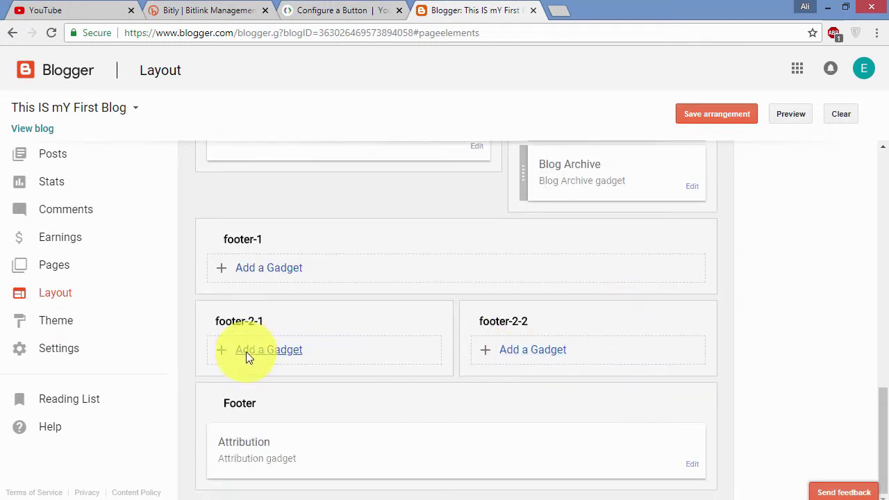
scroll(587, 328, "up", 2)
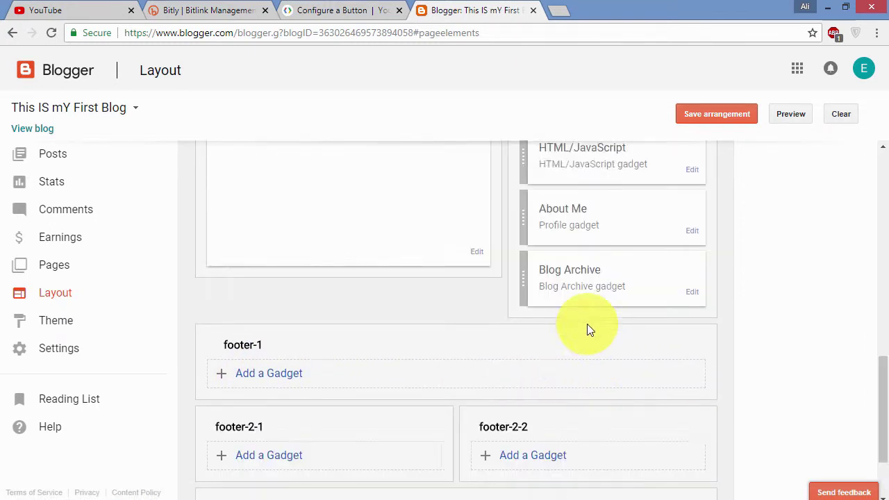
scroll(587, 324, "up", 3)
scroll(529, 268, "up", 1)
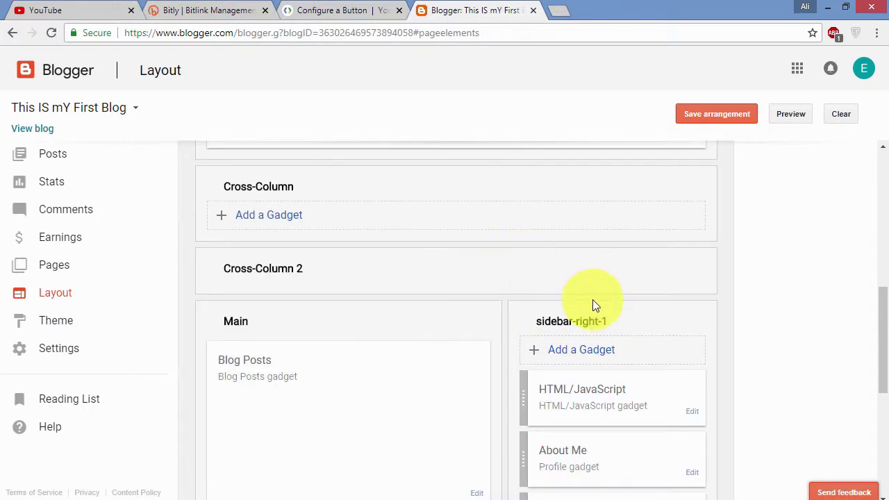
scroll(368, 294, "up", 2)
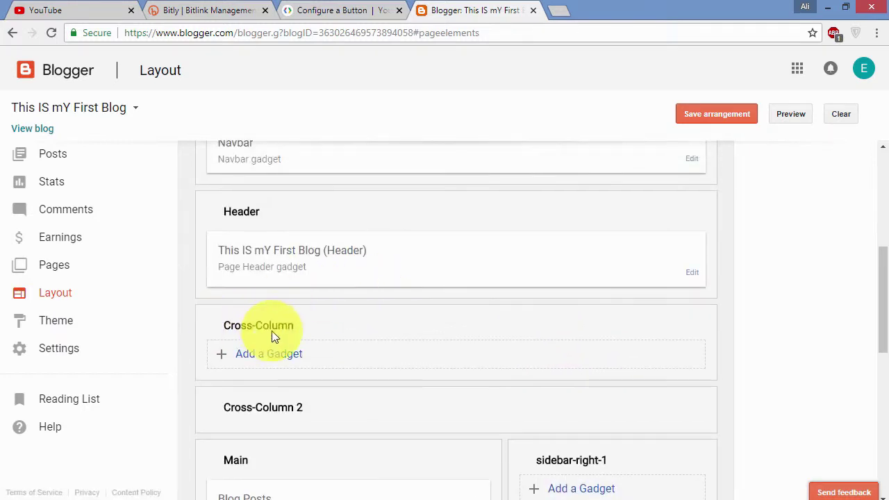
scroll(311, 363, "down", 1)
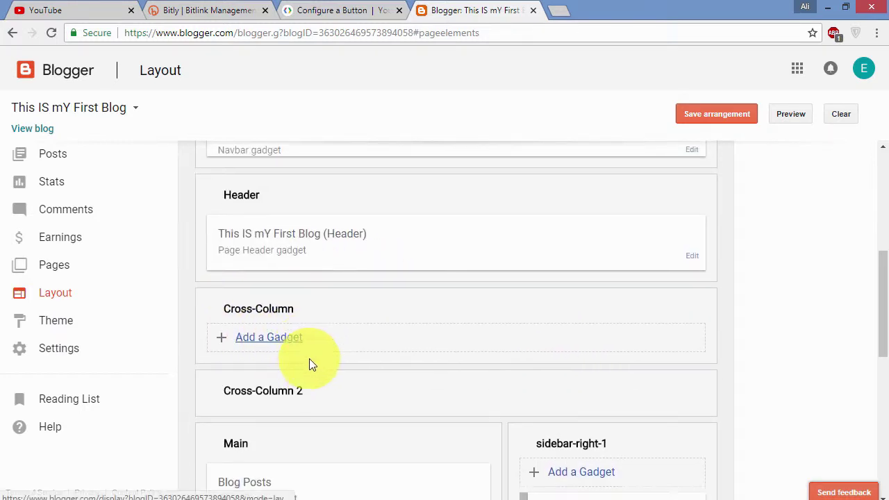
scroll(309, 358, "down", 2)
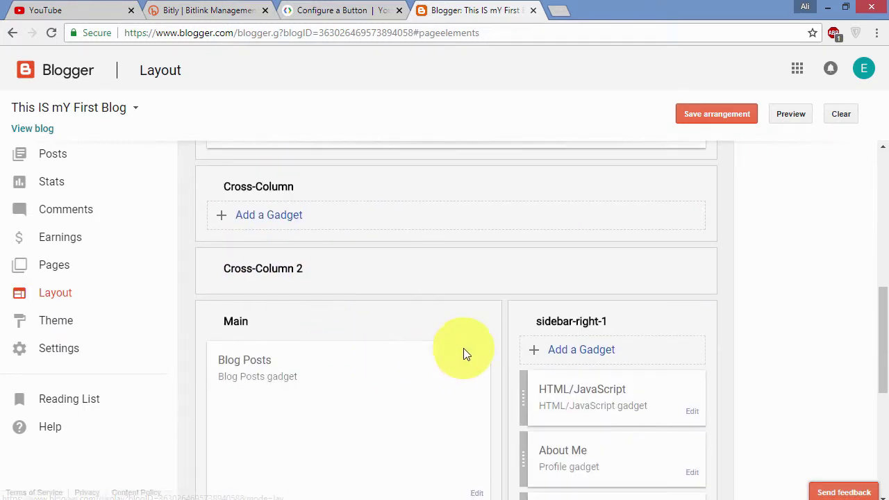
Add an HTML/JavaScript gadget to the sidebar-right-1 section.
left_click(558, 351)
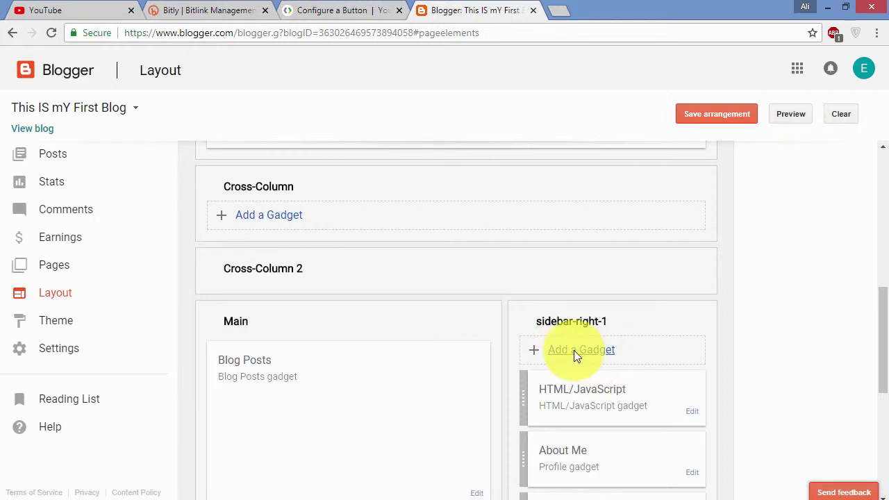
left_click(574, 350)
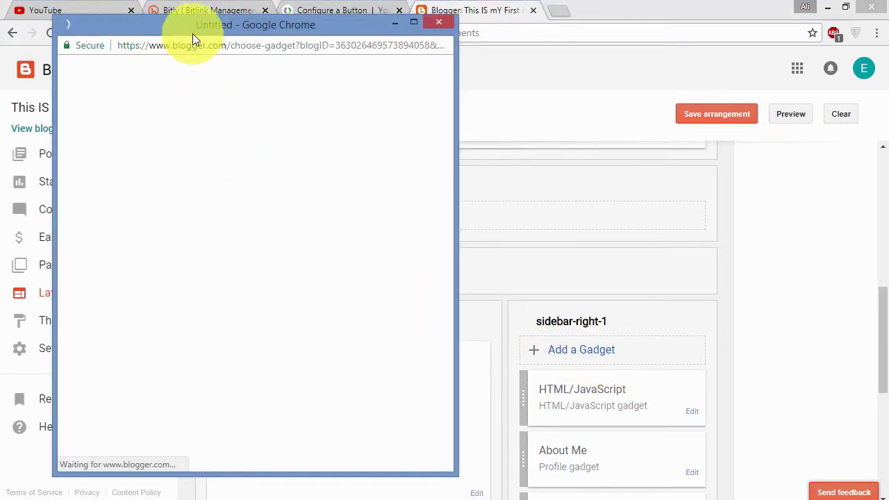
left_click_drag(251, 34, 298, 24)
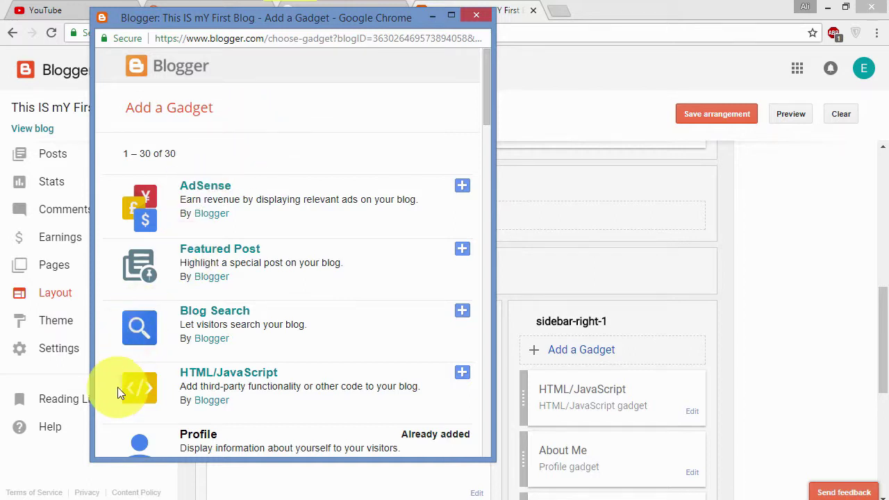
left_click_drag(114, 358, 307, 419)
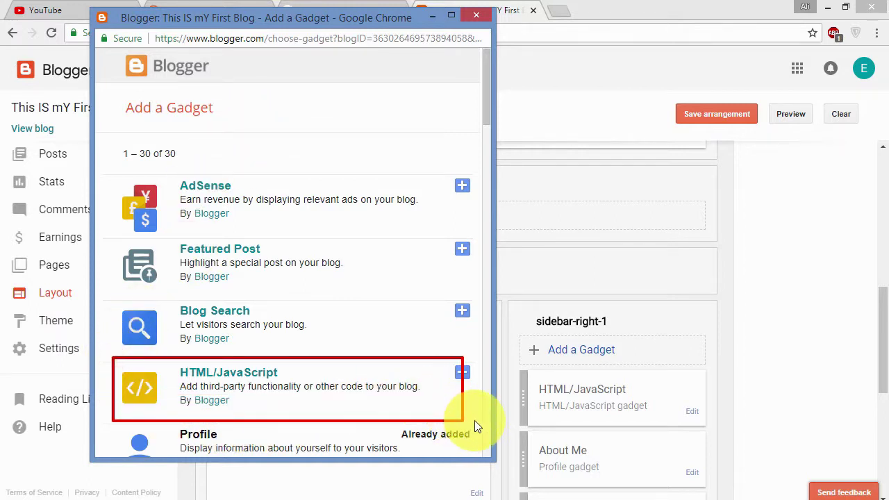
left_click(461, 374)
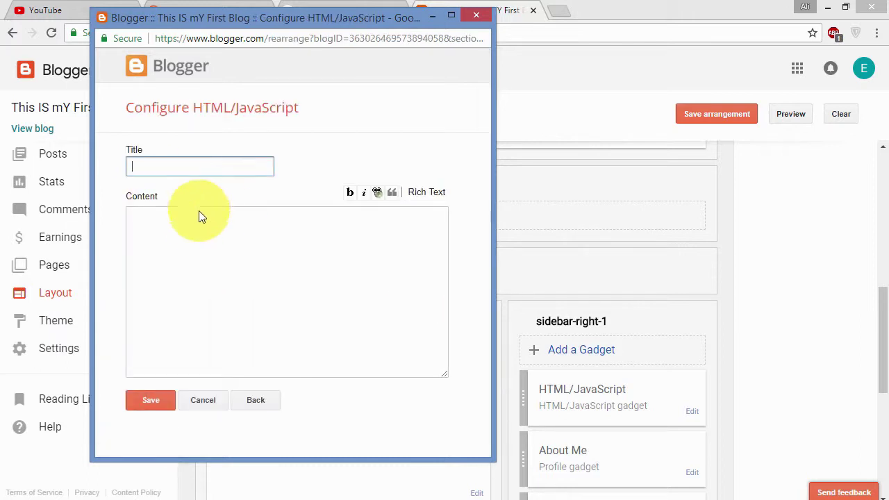
Paste the copied embed code into the gadget's content, with <center> in front of it and </center at the end.
left_click(174, 226)
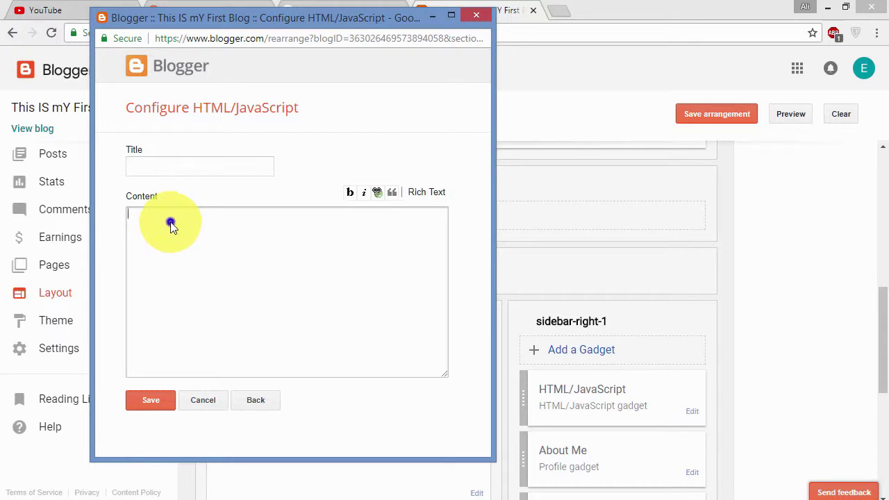
right_click(173, 222)
left_click(237, 309)
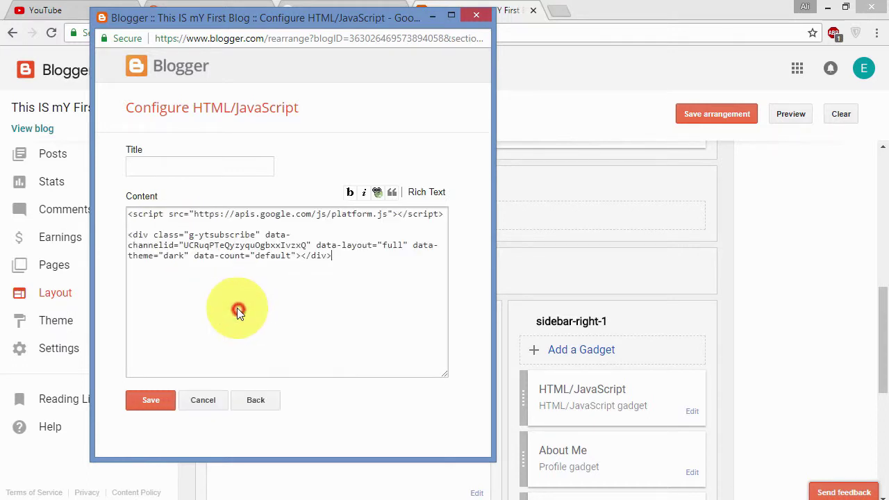
left_click(130, 215)
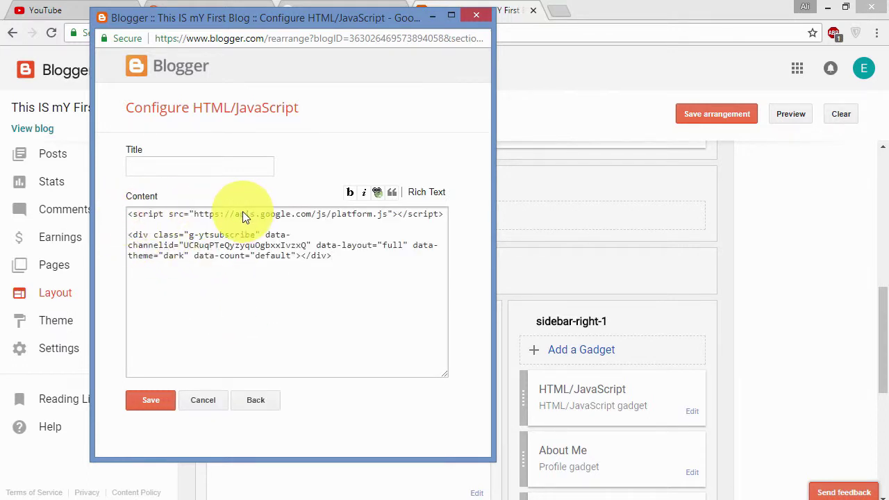
type("<center")
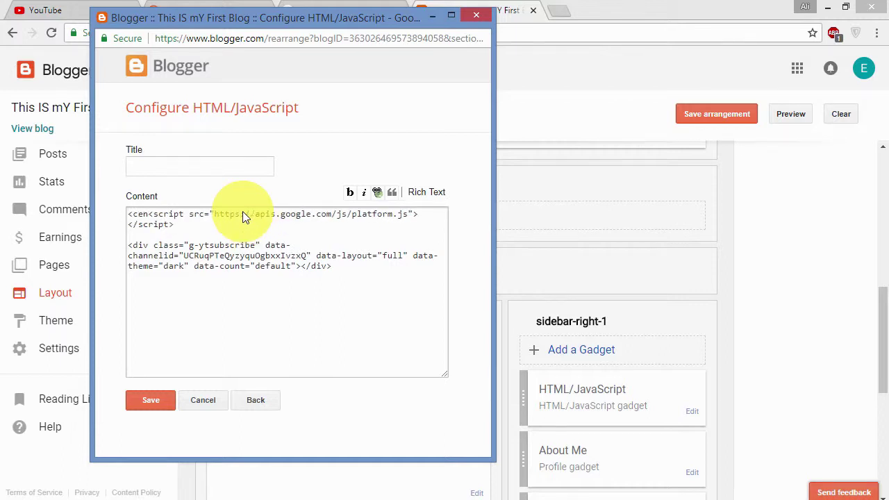
type(">")
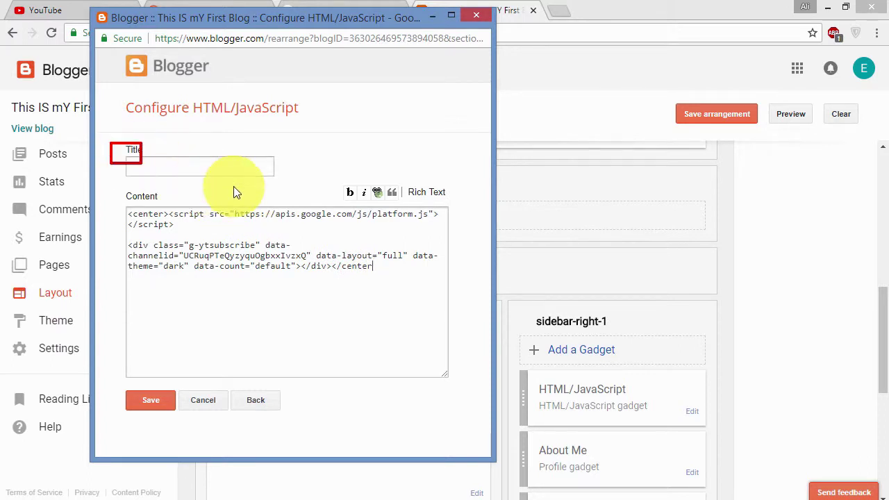
Title the gadget "Dont't Forget to Subscribe" and save it.
left_click(202, 161)
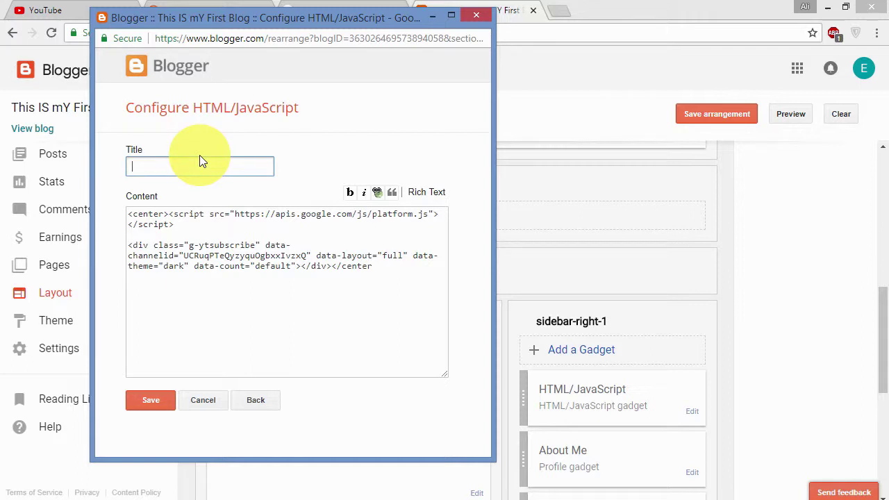
type("Don't Forget to Subscribe")
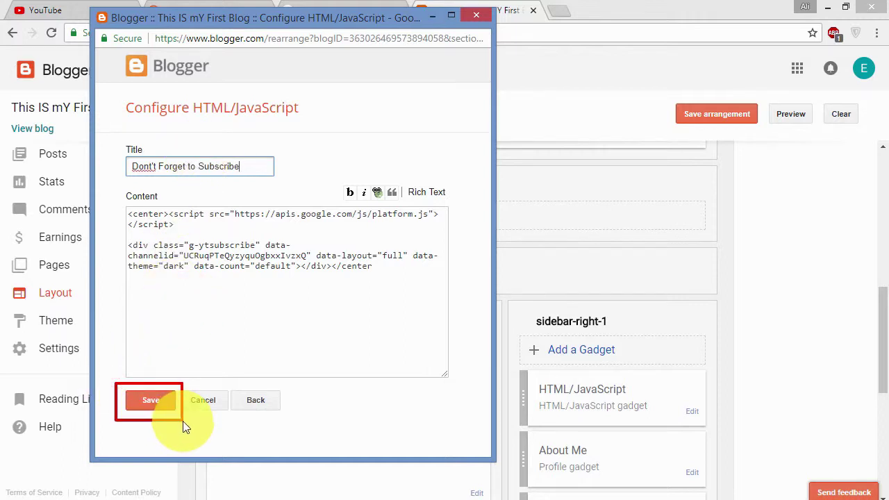
left_click(157, 402)
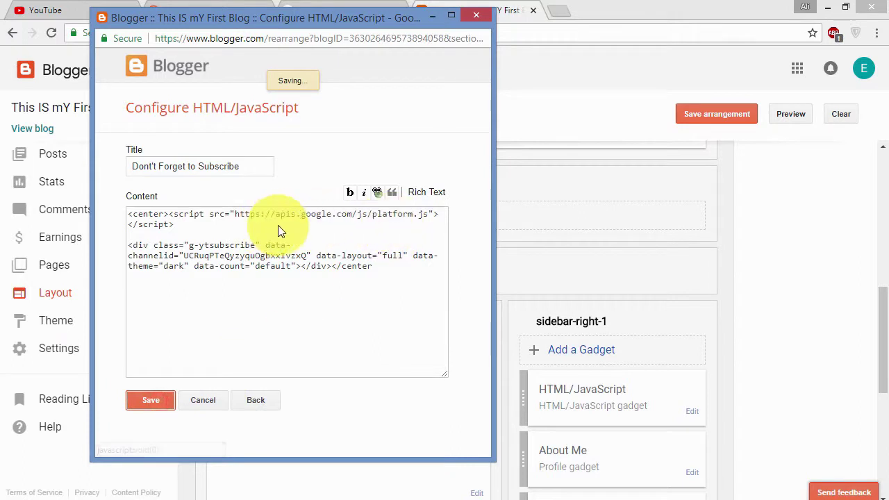
On the published blog, use the sidebar's new YouTube button to subscribe to My Urdu Blogger and turn on its notifications.
left_click(484, 79)
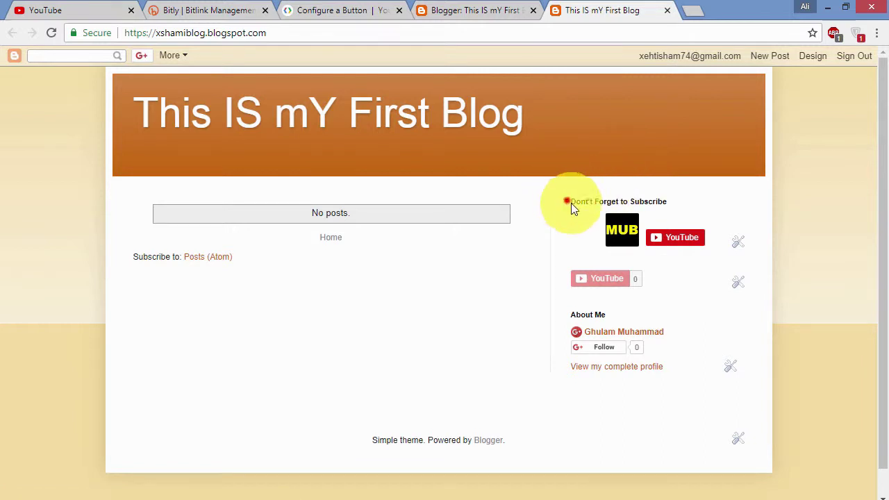
left_click_drag(556, 191, 766, 261)
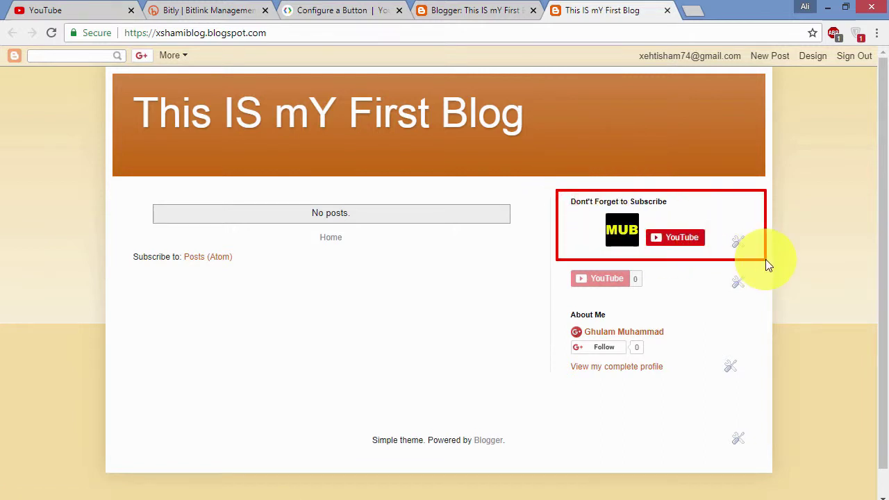
left_click(673, 234)
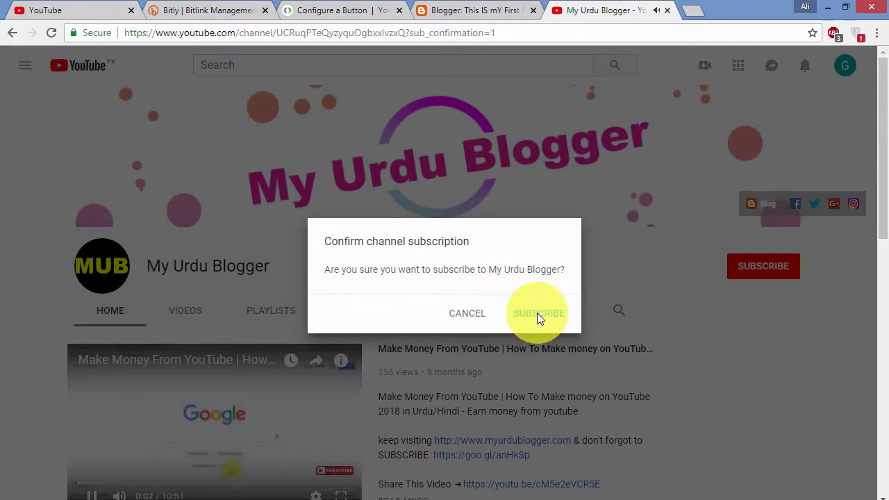
left_click(537, 313)
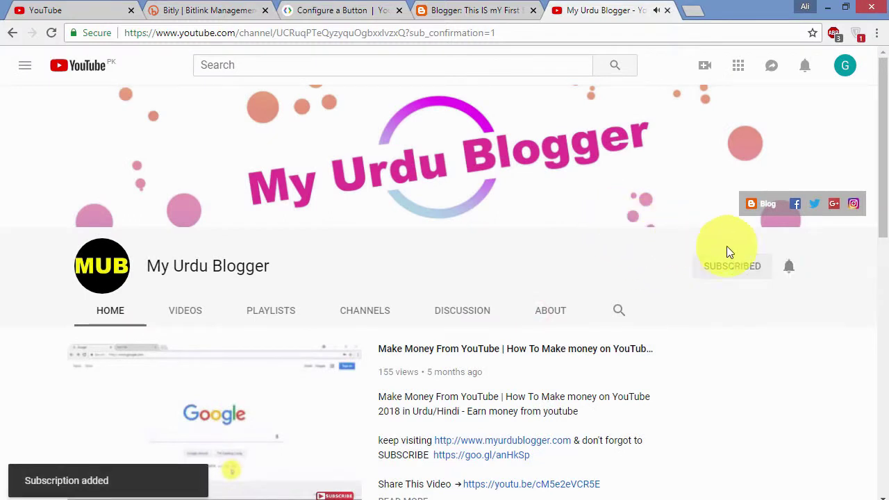
left_click(789, 266)
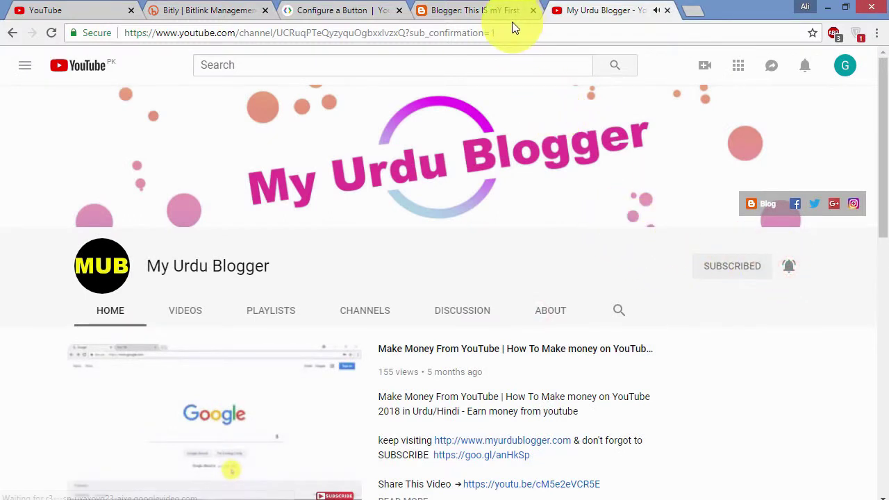